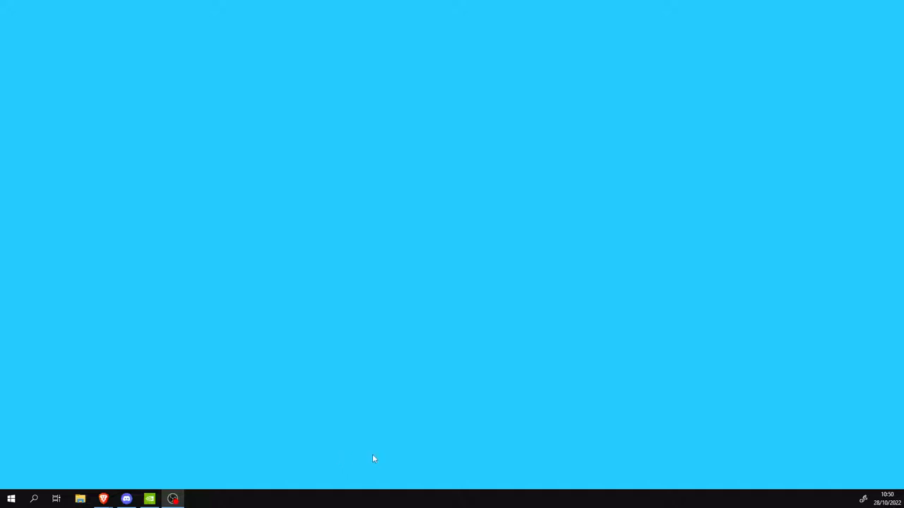
Launch NVIDIA Control Panel from the desktop context menu and reach the Customise list under Change Resolution
{"action": "right_click", "coordinate": [479, 496]}
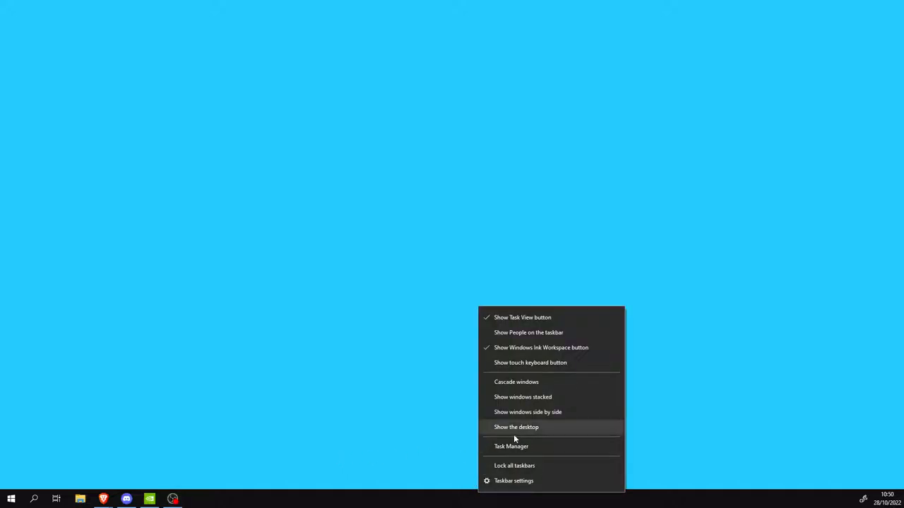
{"action": "left_click", "coordinate": [412, 404]}
{"action": "right_click", "coordinate": [413, 295]}
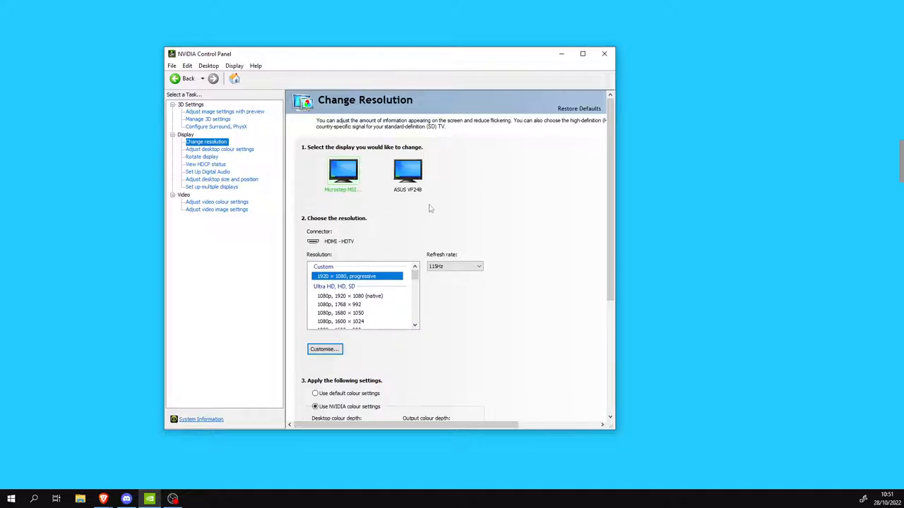
{"action": "left_click", "coordinate": [324, 349]}
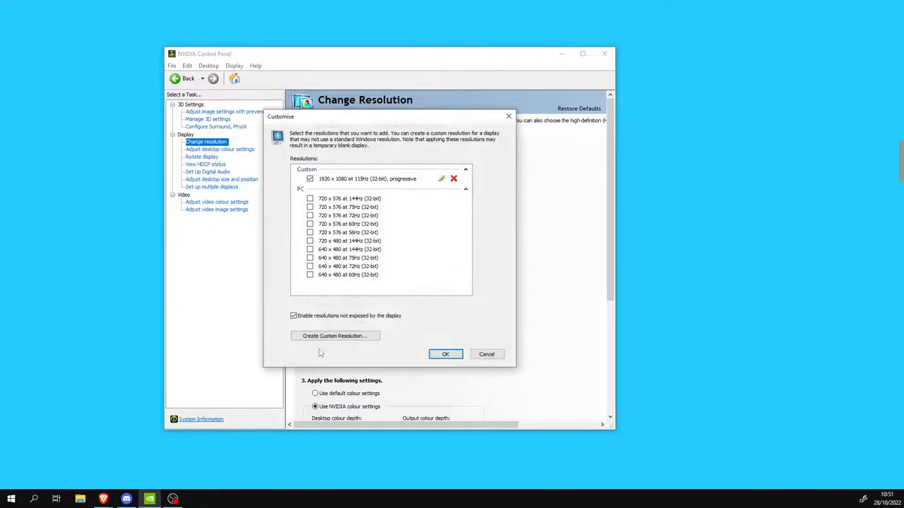
Start a new custom resolution at 1920×1080 / 115 Hz and select the refresh rate field for editing
{"action": "left_click", "coordinate": [334, 336]}
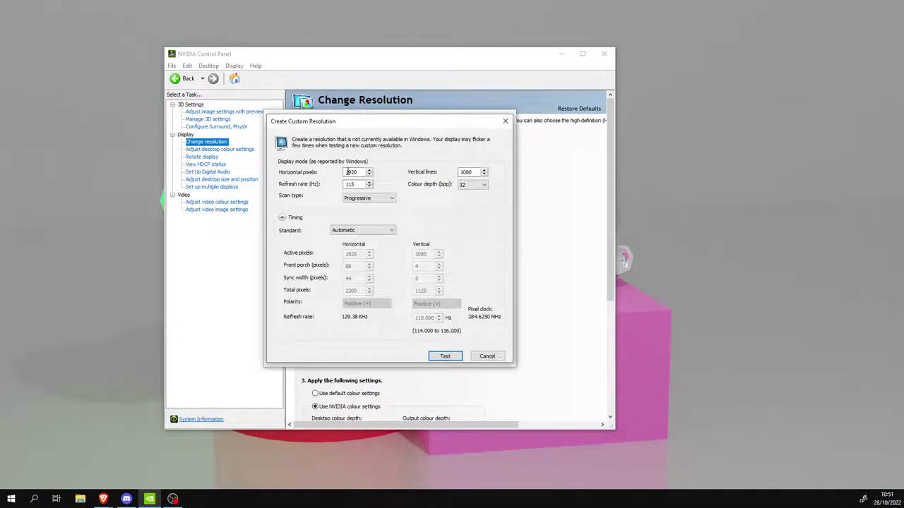
{"action": "left_click", "coordinate": [353, 173]}
{"action": "left_click", "coordinate": [356, 184]}
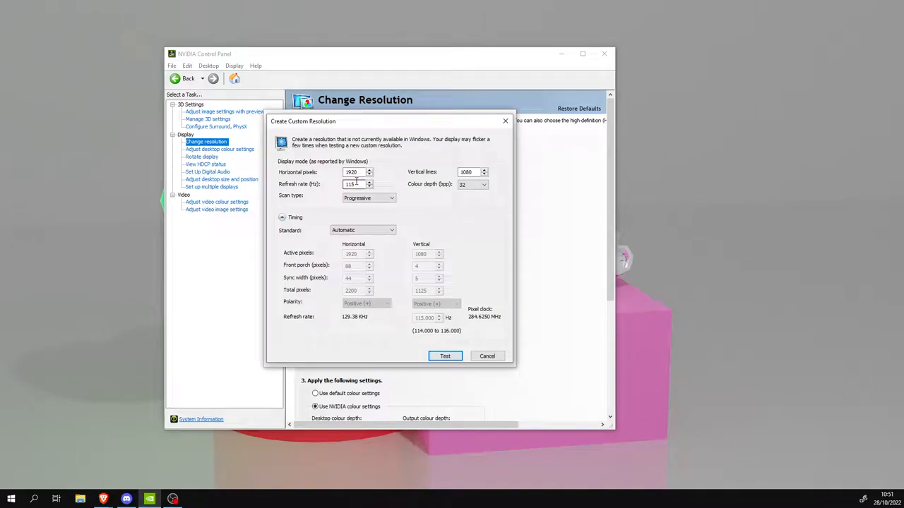